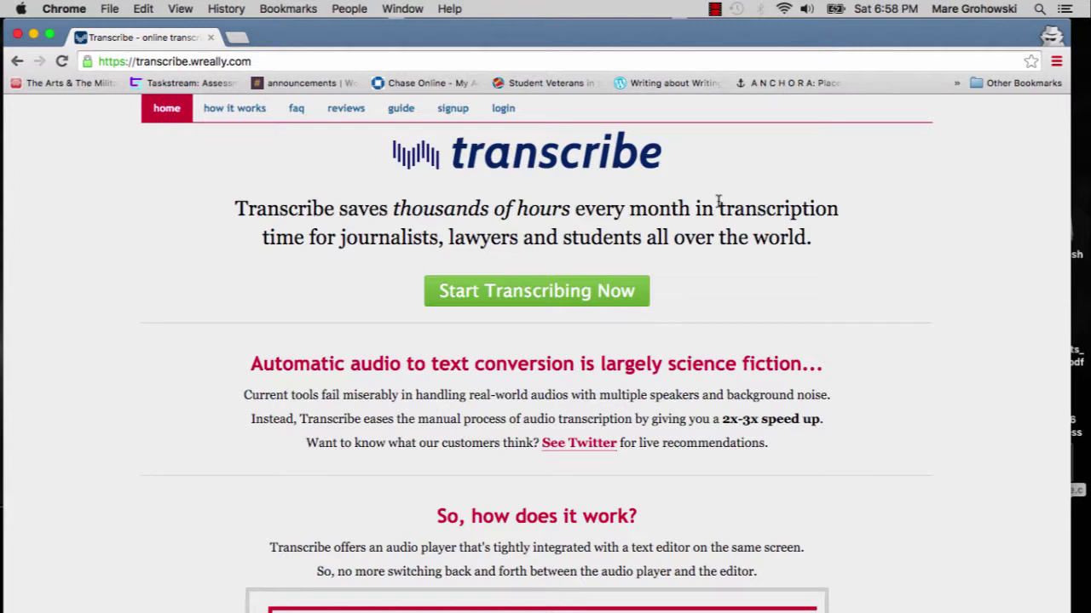
- Open the signup page and enter the new user's full name and e-mail address
left_click(448, 111)
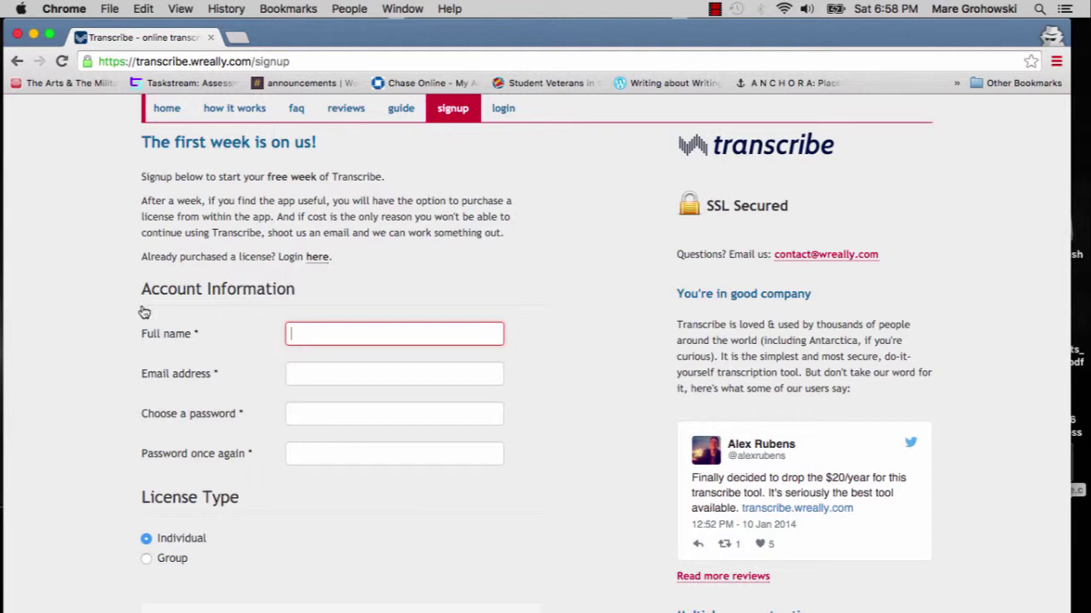
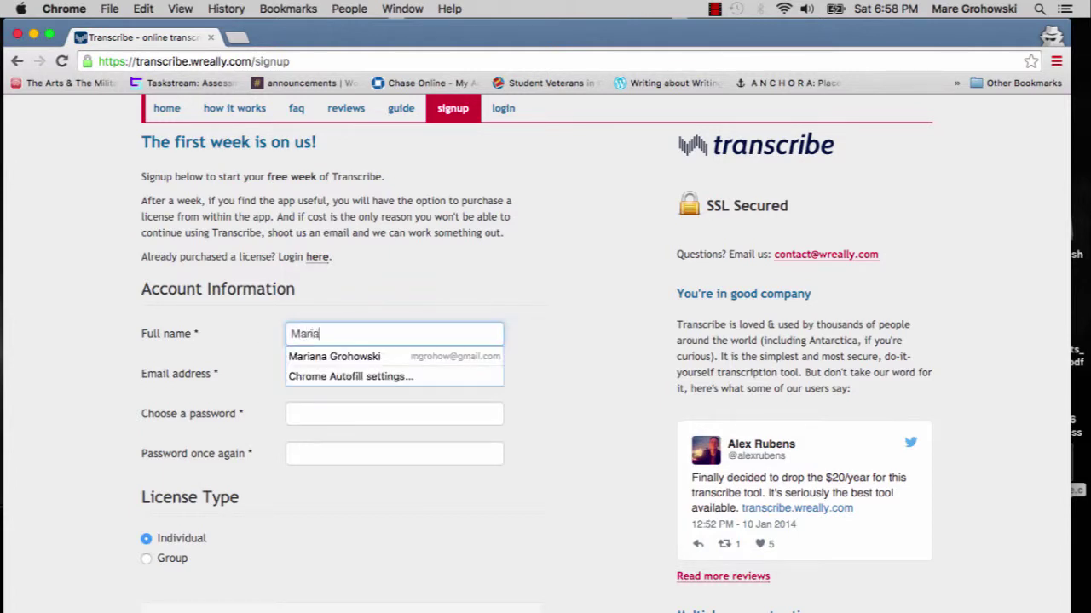
key("Tab")
type("Groho")
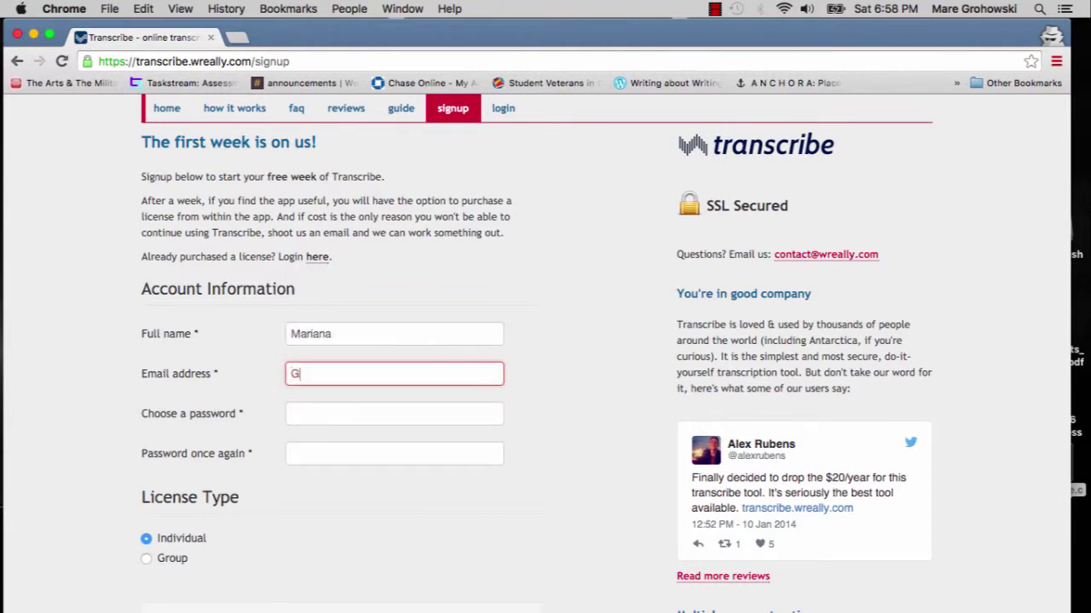
key("BackSpace")
key("BackSpace")
key("BackSpace")
key("BackSpace")
key("BackSpace")
left_click(363, 334)
key("Tab")
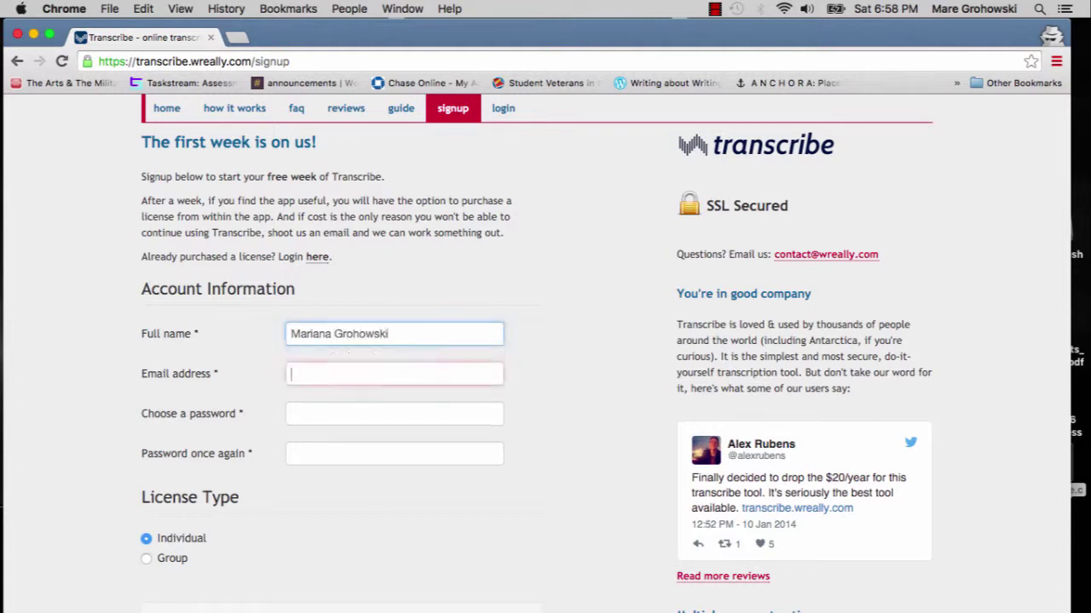
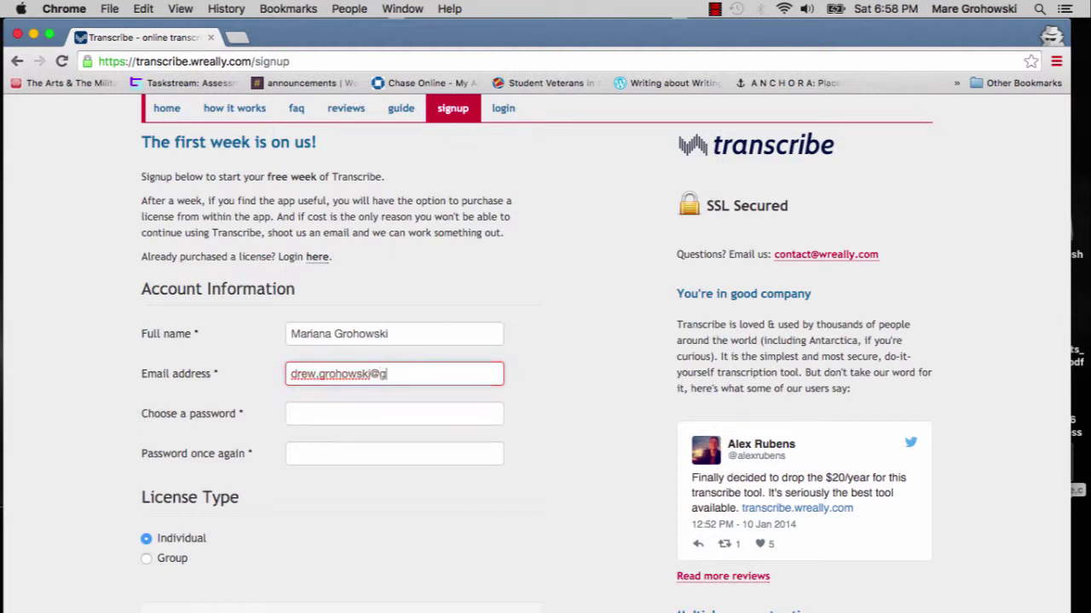
- Enter and confirm the account password, keep the Individual license, and submit the signup
key("Tab")
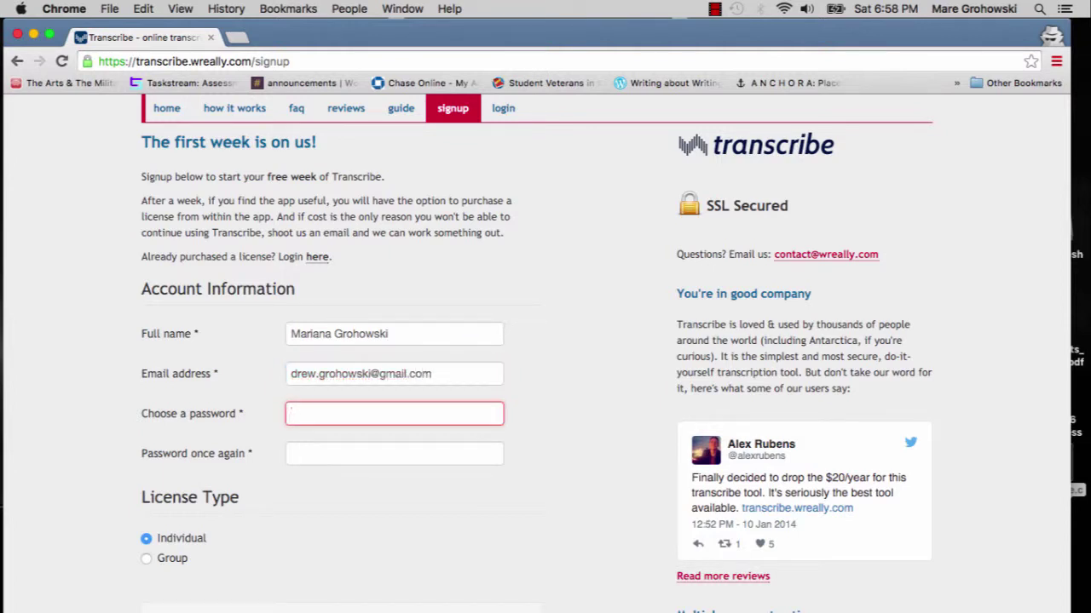
type("********")
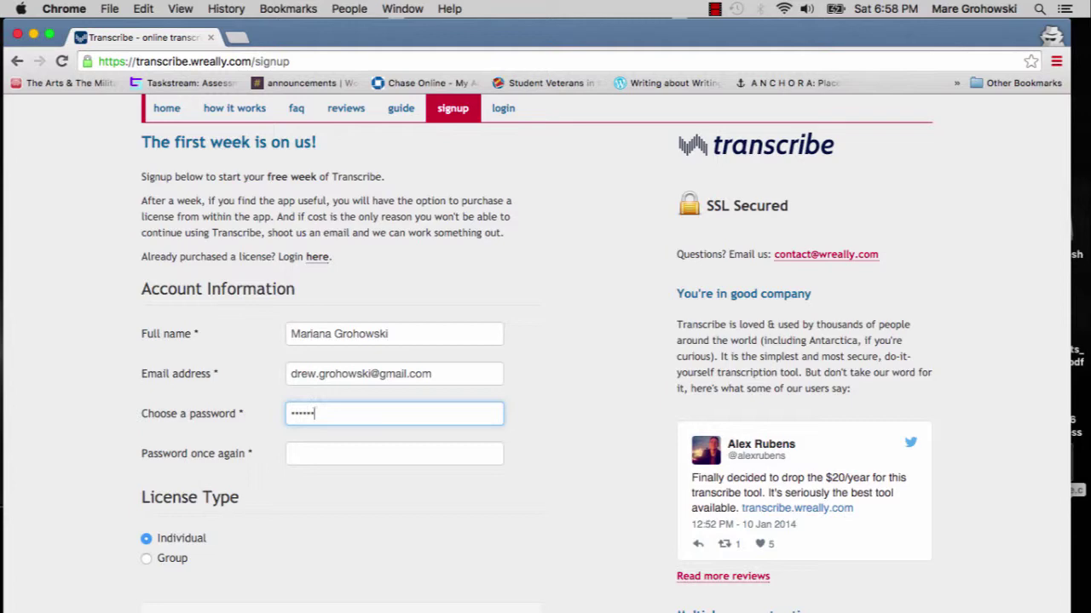
key("Tab")
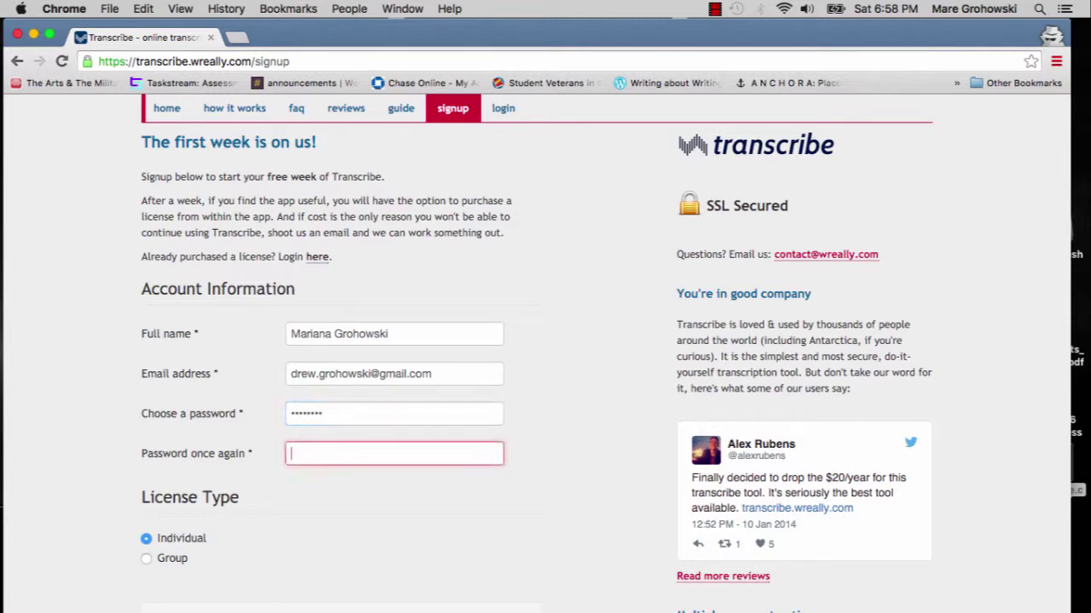
type("********")
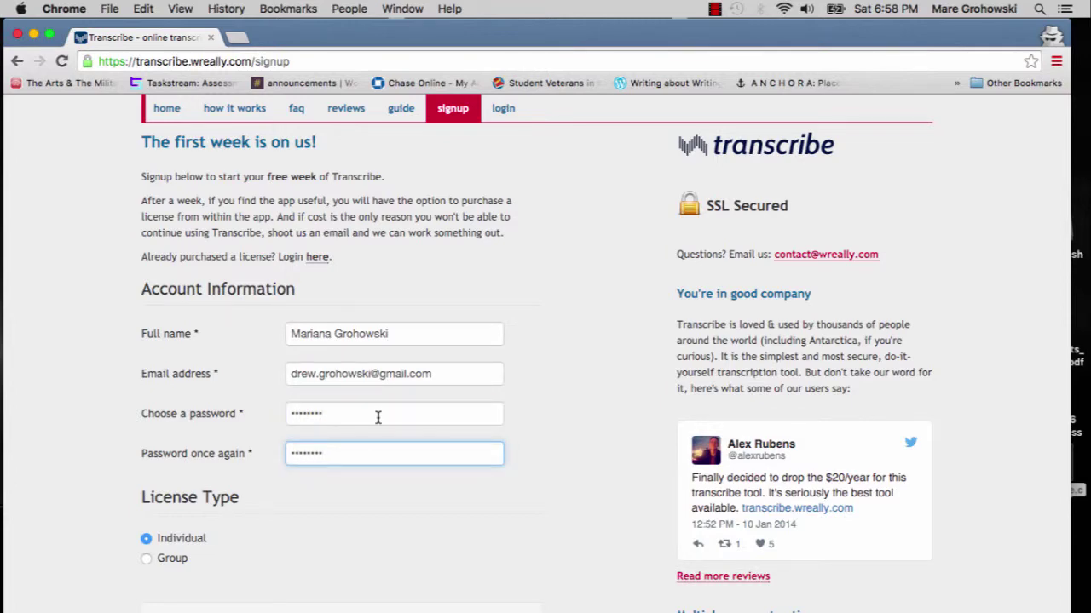
scroll(377, 416, "down", 2)
left_click(177, 555)
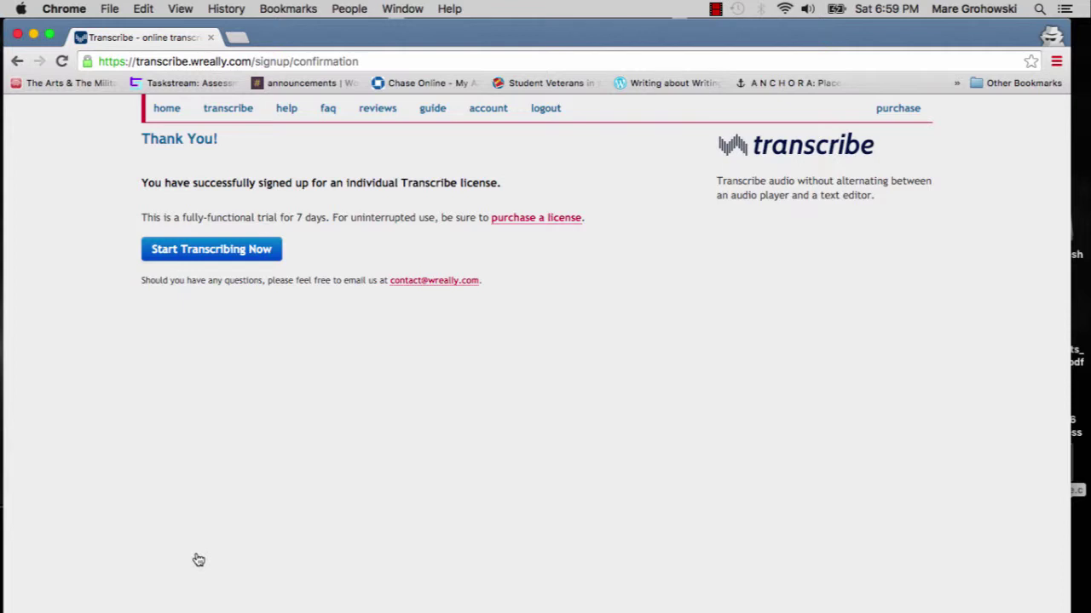
- Launch the app with Start Transcribing Now and move the tour past its welcome
left_click(266, 252)
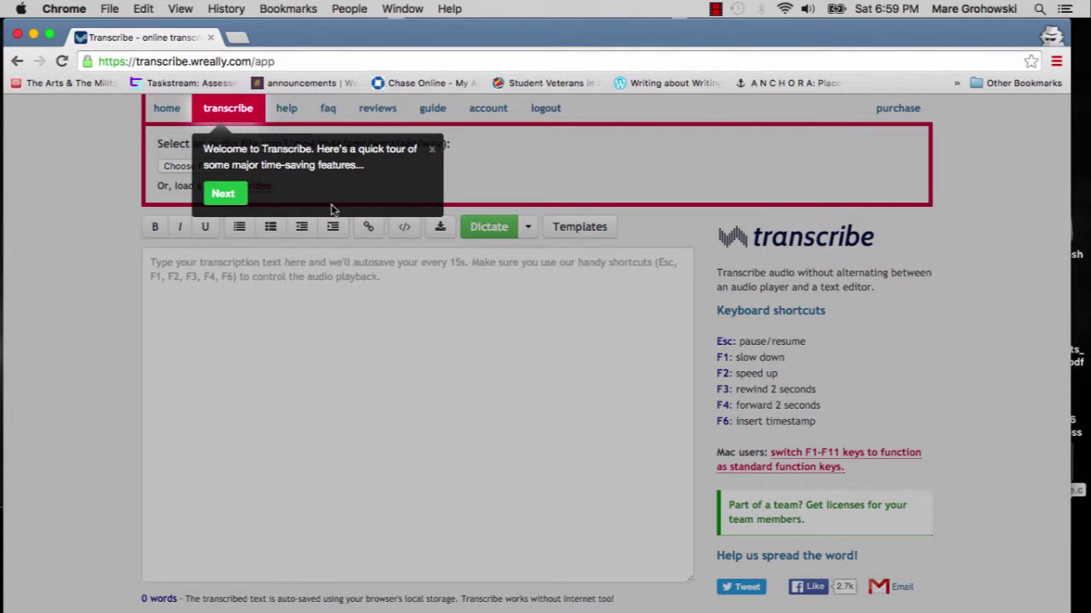
left_click(224, 194)
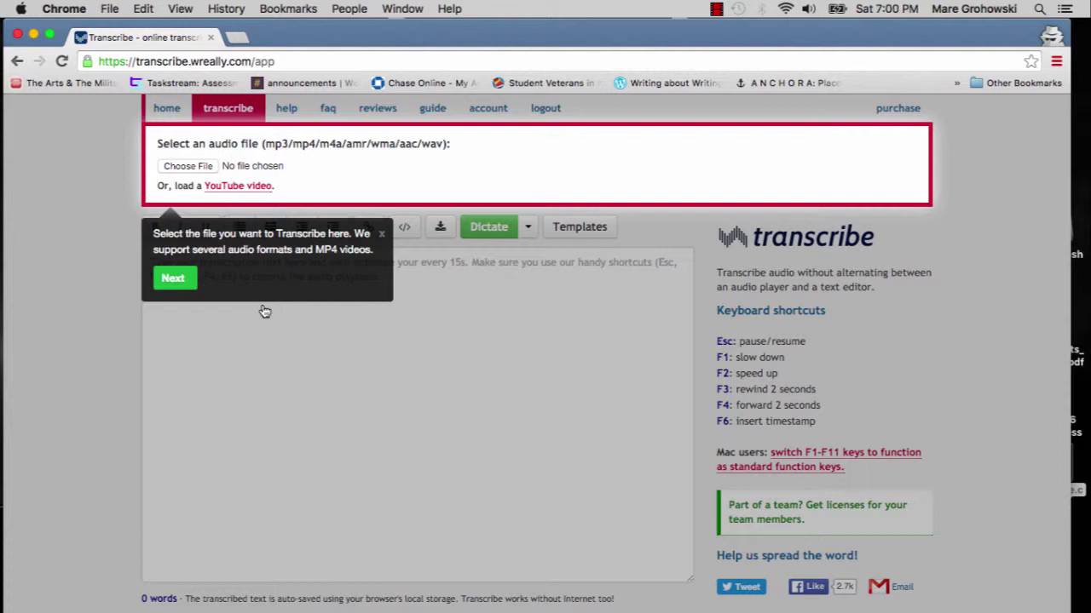
- Advance the tour from 'Select the file' to the dictation step, with sample.mp3 loaded
left_click(174, 280)
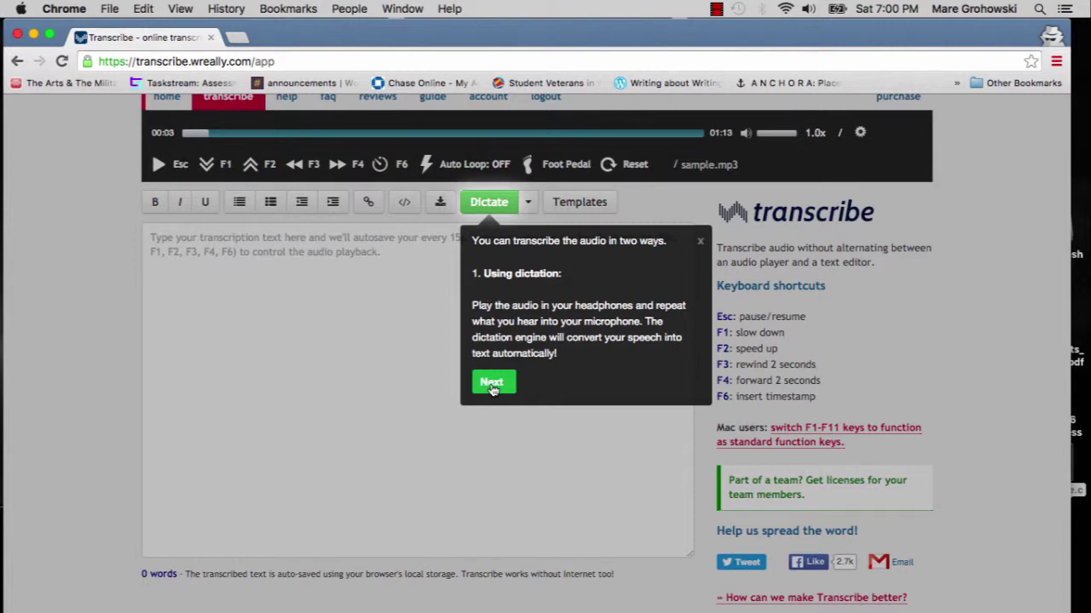
- Advance the tour through dictation and its languages tip to the Auto-loop step
left_click(491, 383)
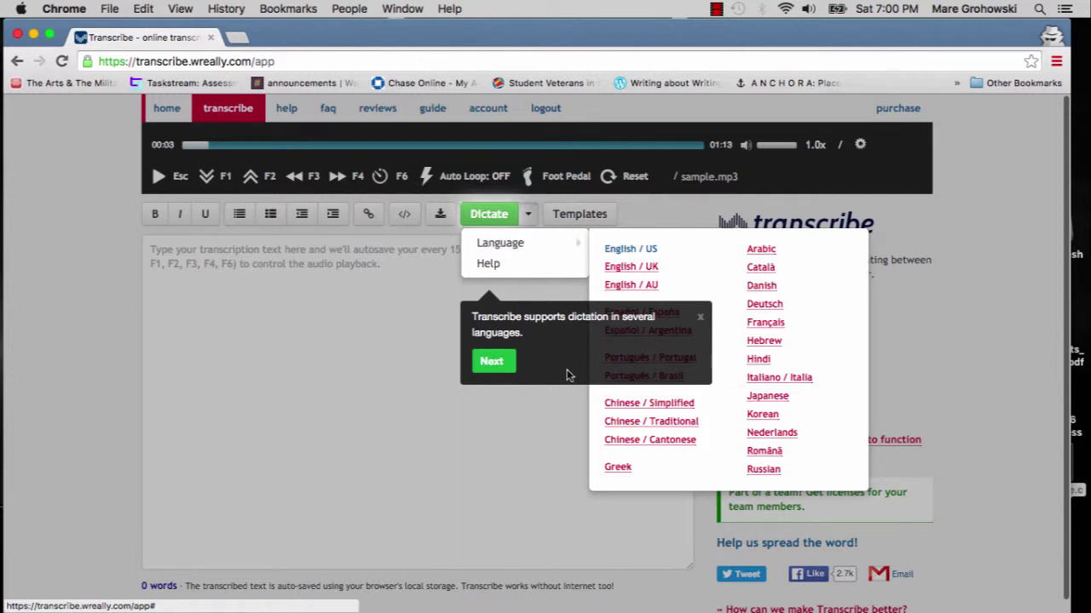
left_click(493, 362)
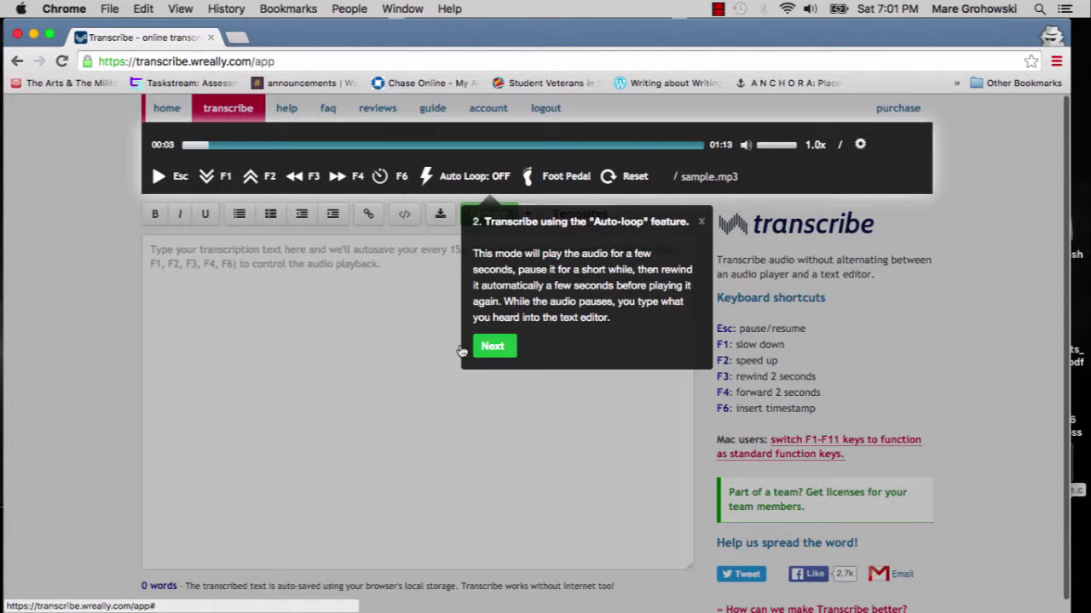
- Advance the tour through Auto-loop, the settings gear and F1–F6 shortcuts to Templates
left_click(491, 346)
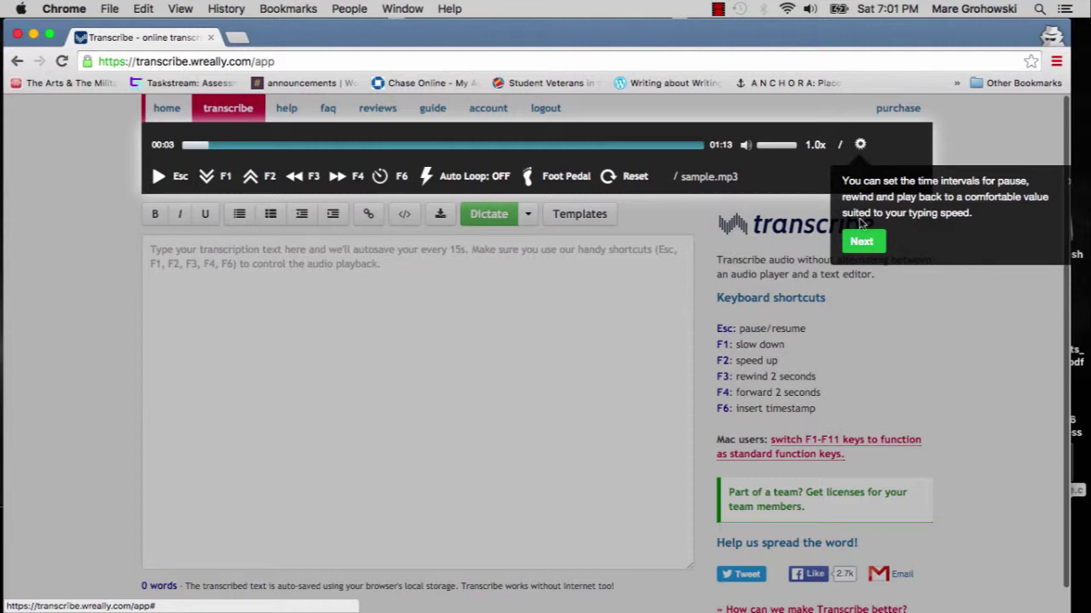
left_click(860, 243)
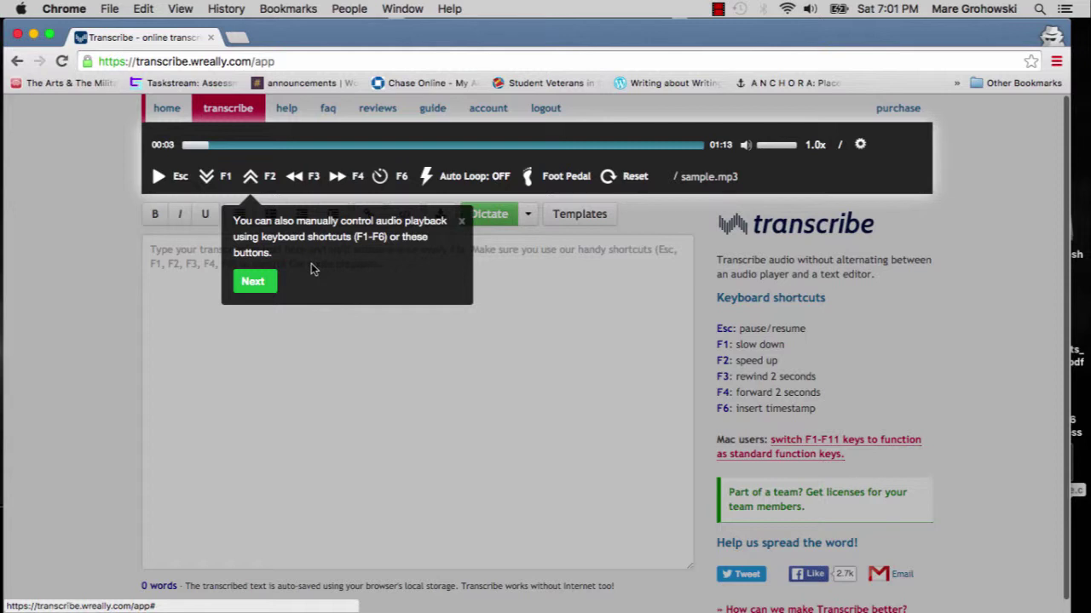
left_click(253, 283)
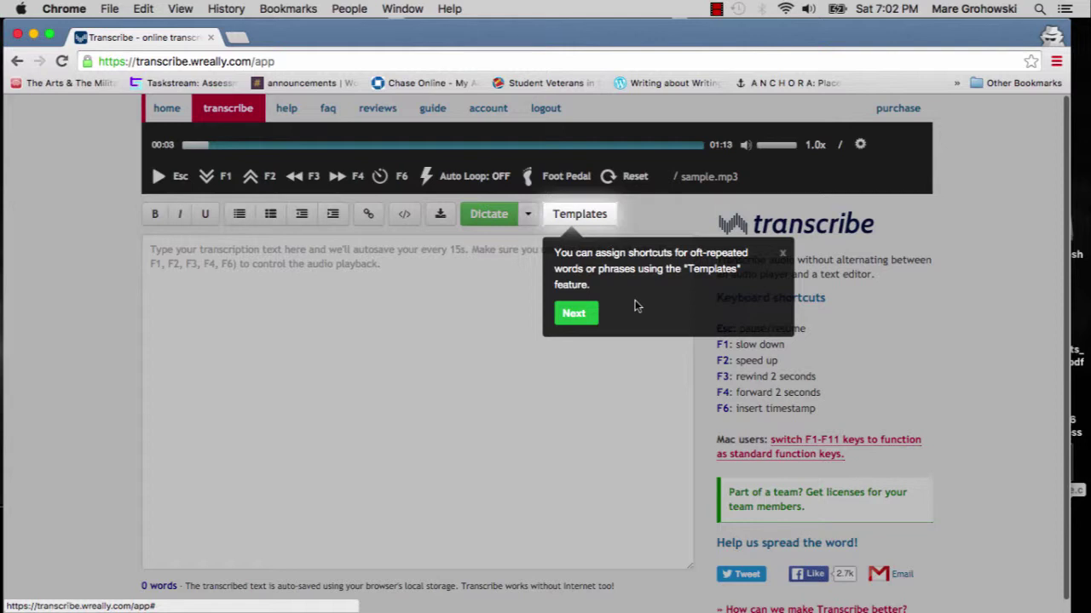
- Step past the Foot Pedal tip and close the 'Happy Transcribing!' popup with Done
left_click(575, 312)
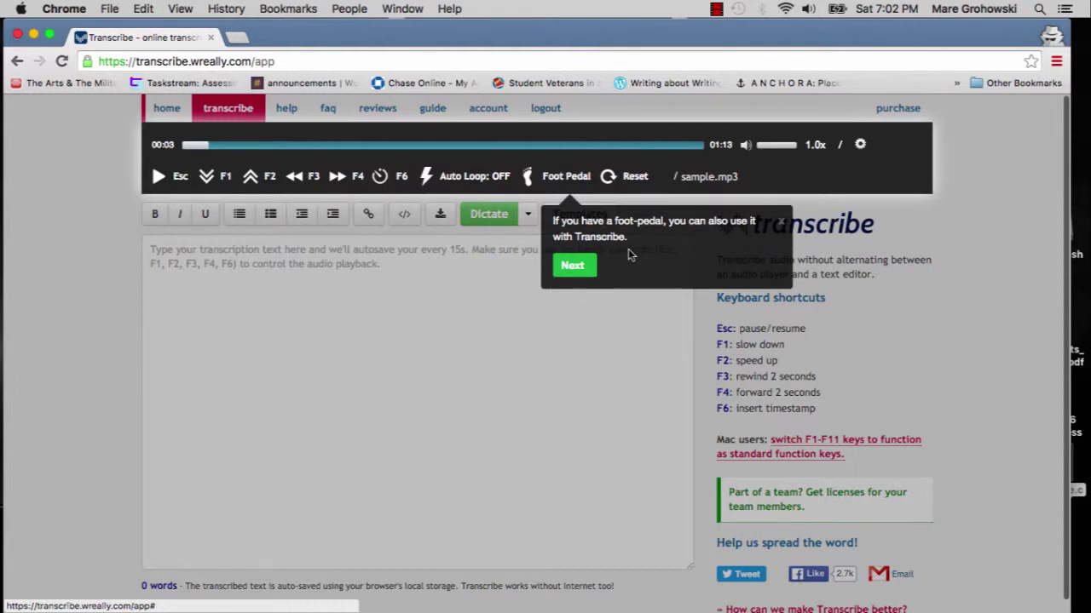
left_click(574, 267)
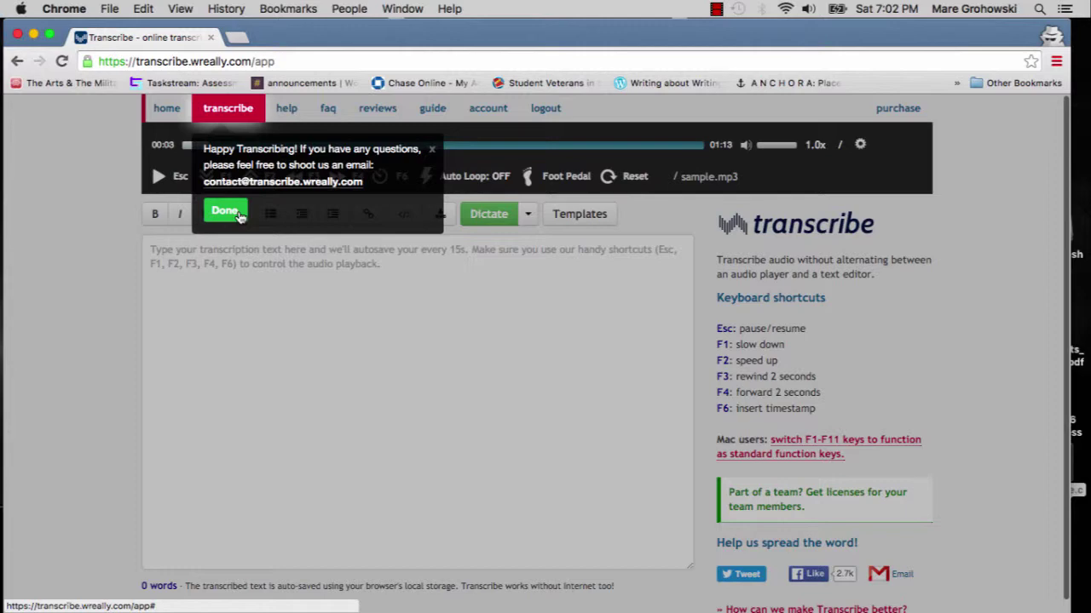
left_click(240, 214)
left_click(715, 8)
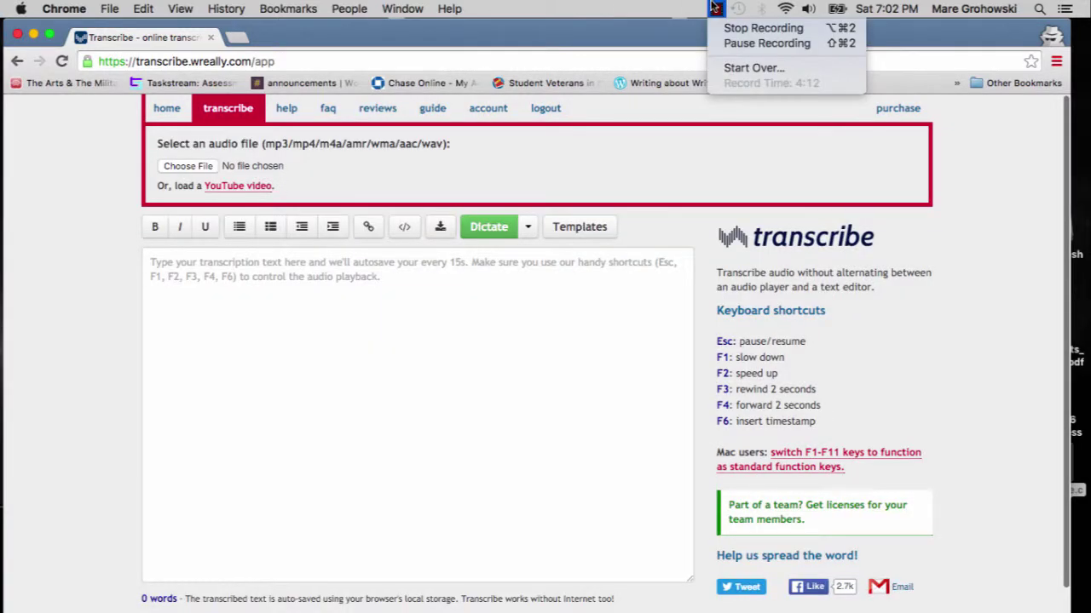